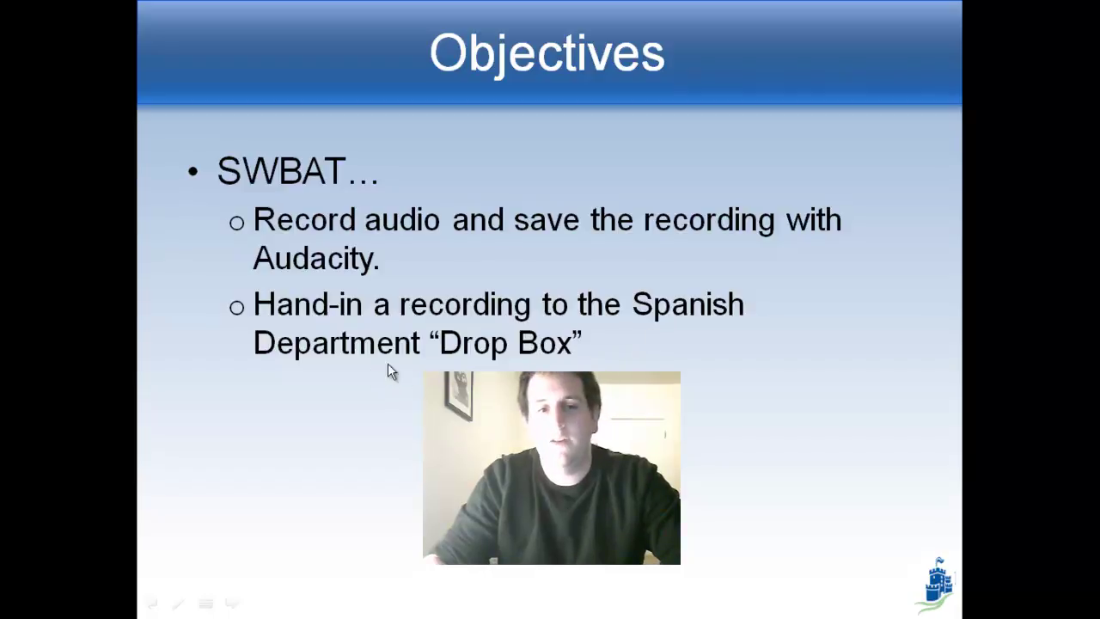
Advance to the Docket slide, reveal the Recording with Audacity topic, then leave the slide show for the desktop
click(522, 358)
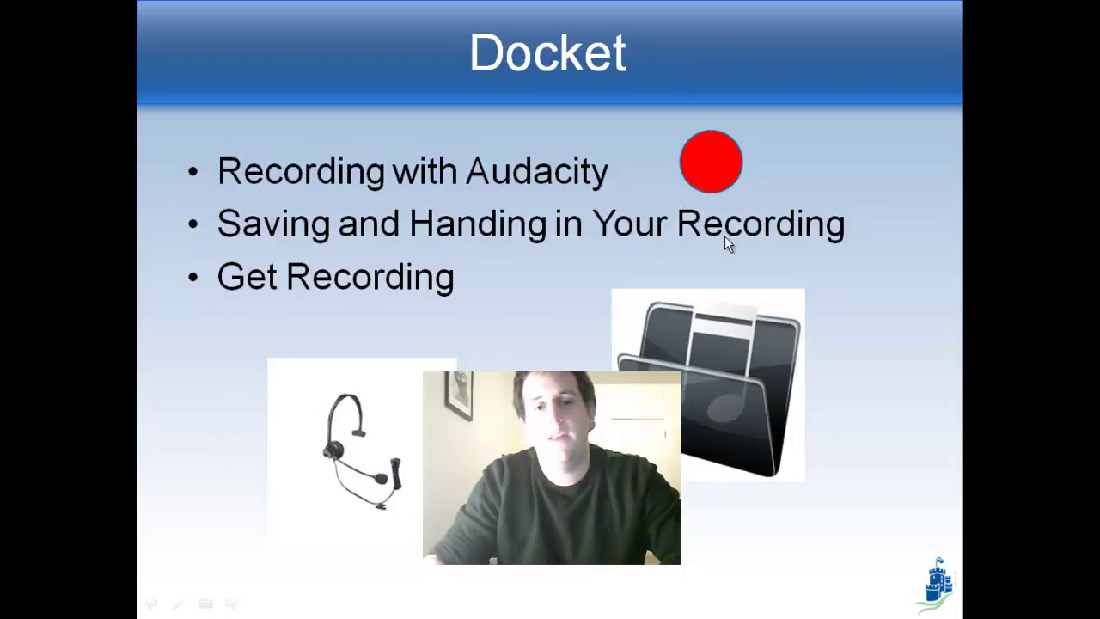
click(533, 279)
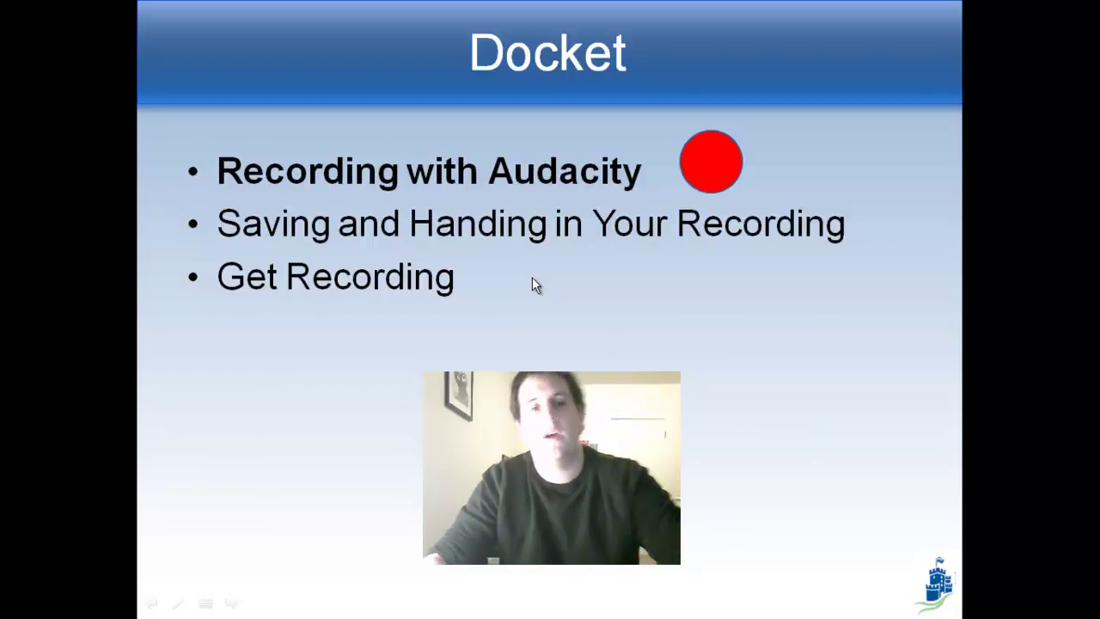
key(super+d)
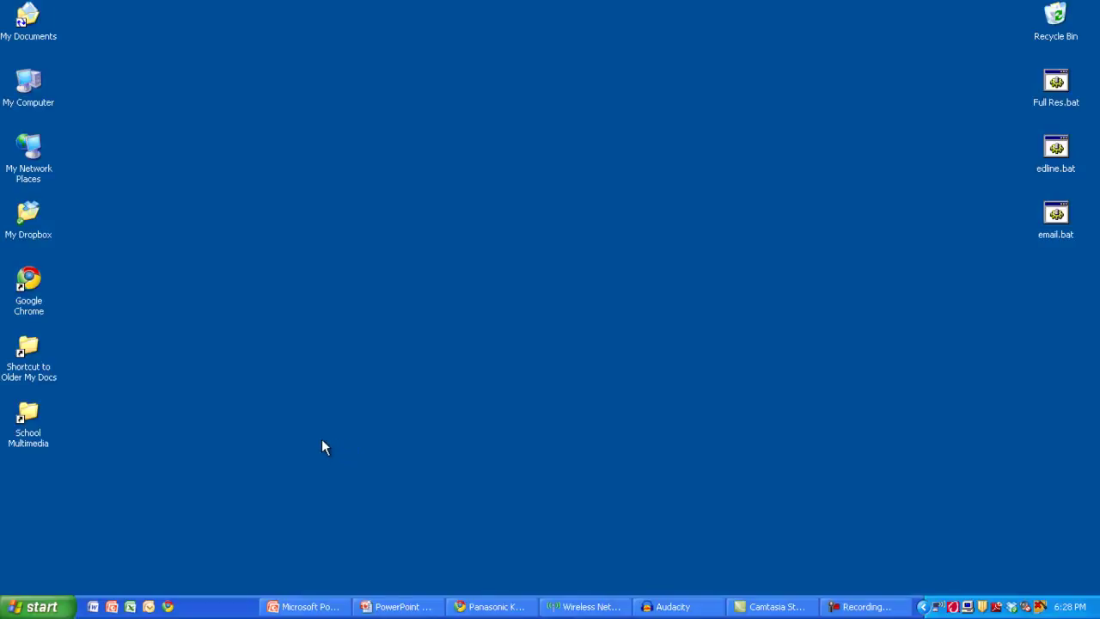
Launch Audacity from Programs > Misc, dismiss the already-running warning, and bring its empty project window forward
click(34, 607)
mouse_move(101, 424)
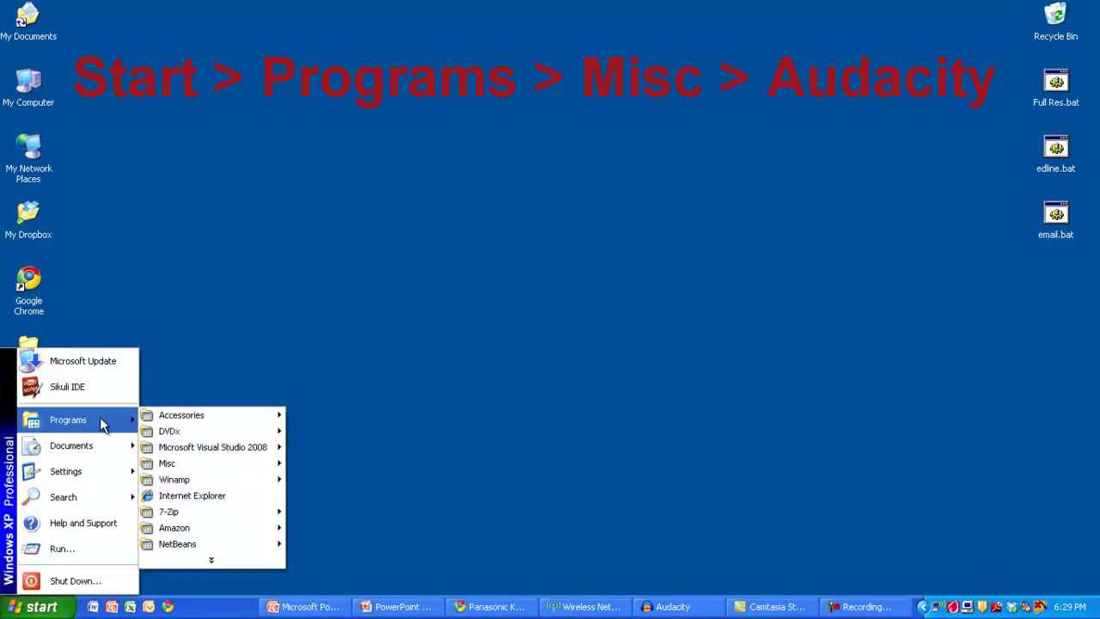
mouse_move(193, 461)
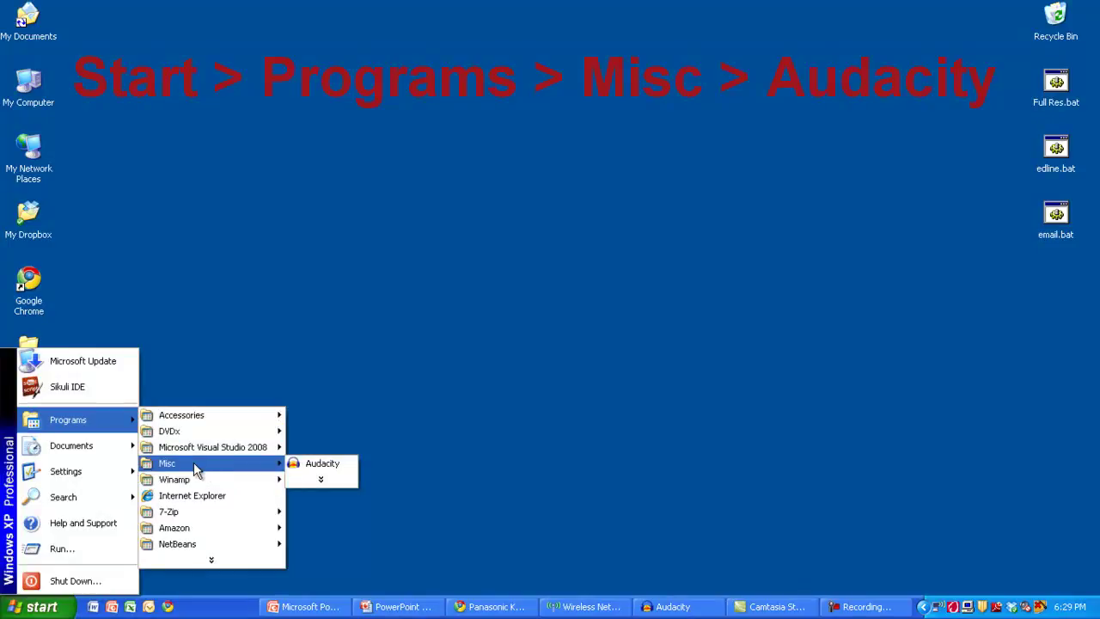
click(350, 466)
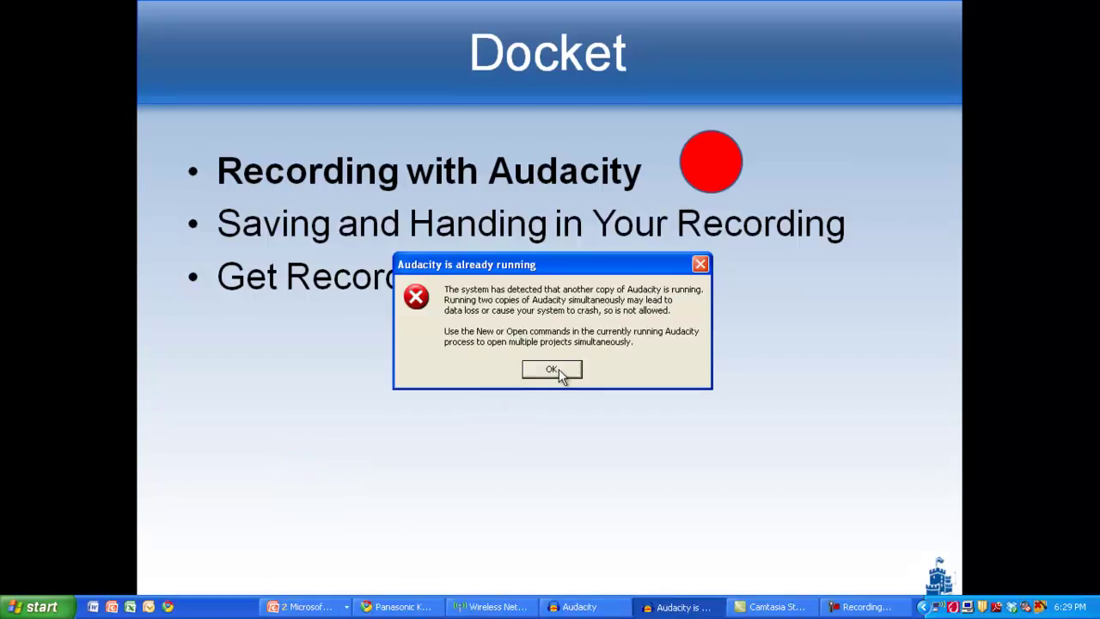
click(554, 370)
click(632, 608)
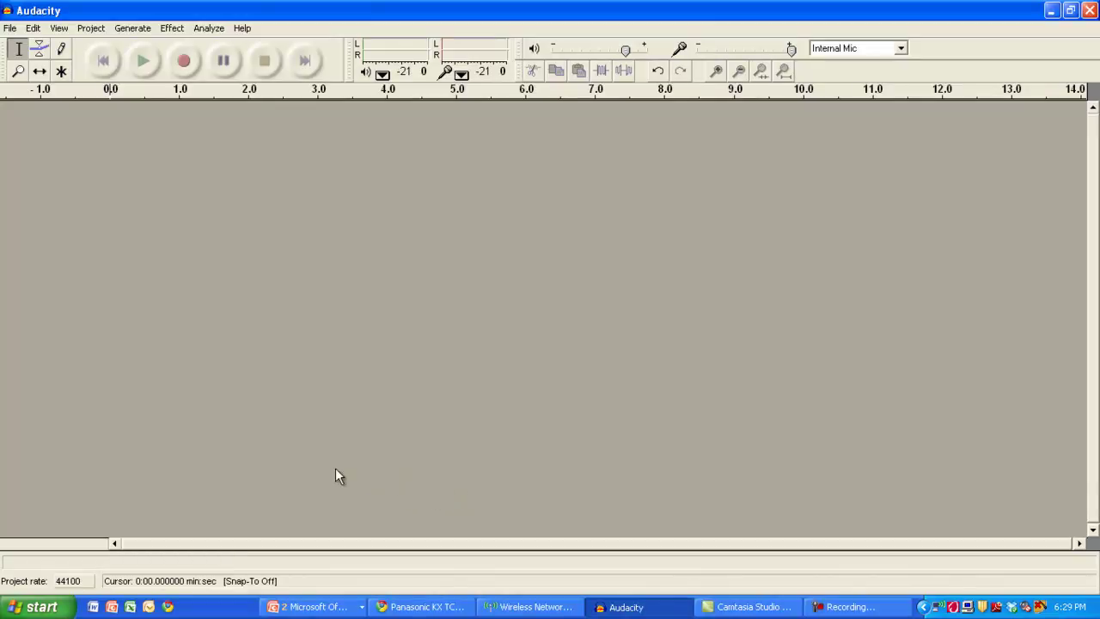
Record a short voice clip and play it back
click(187, 65)
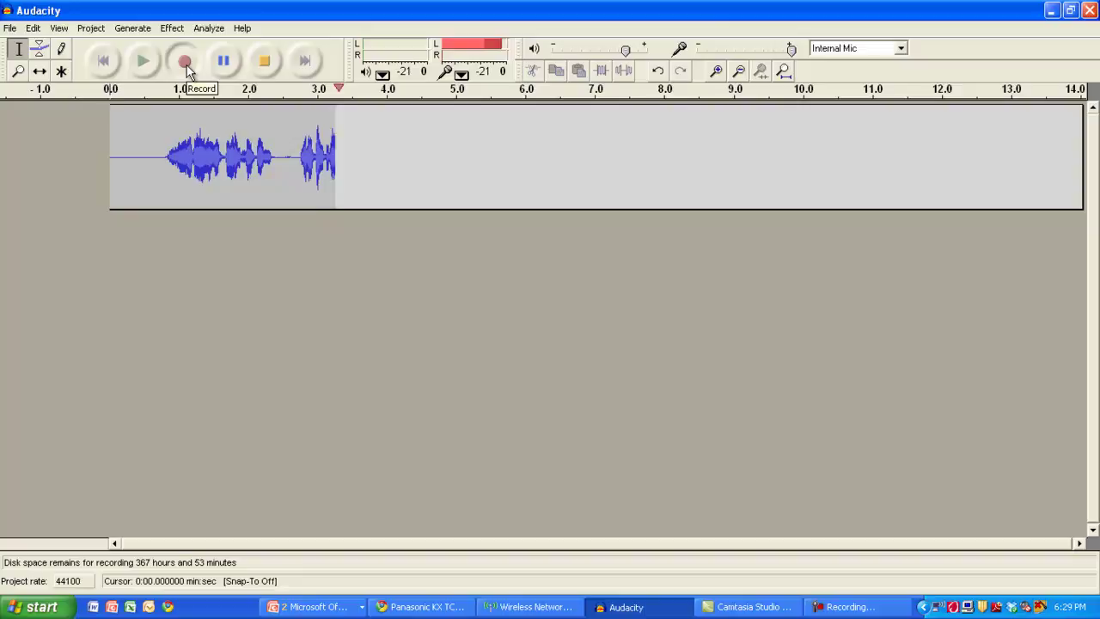
click(260, 62)
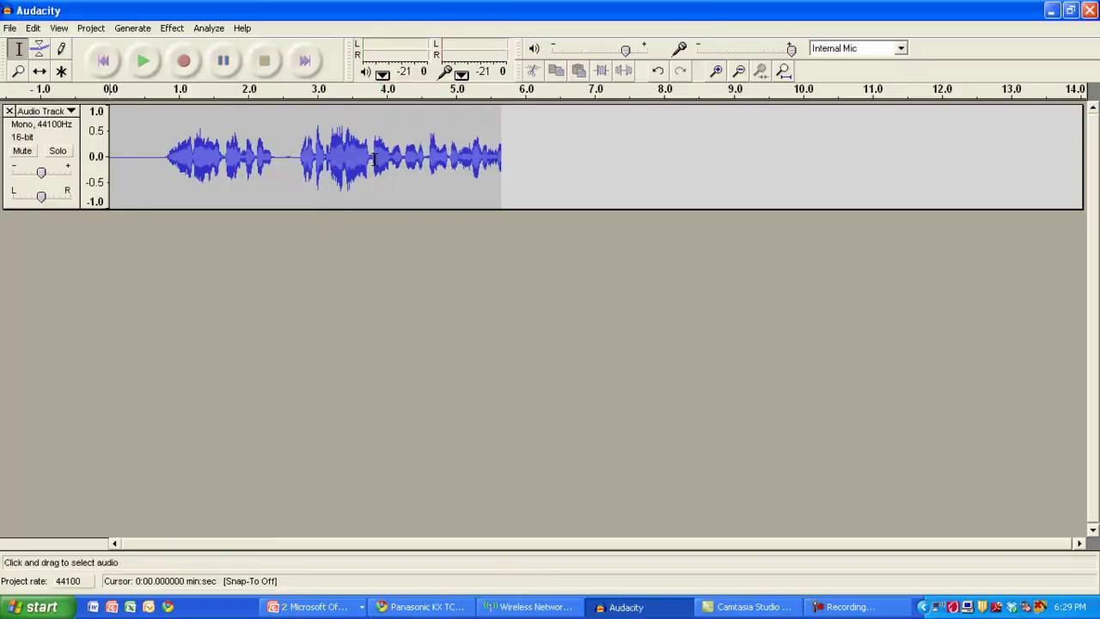
click(147, 69)
Select parts of the waveform, raise the microphone level, and select from about 0.7 s onward
drag(299, 138, 504, 128)
drag(165, 159, 539, 163)
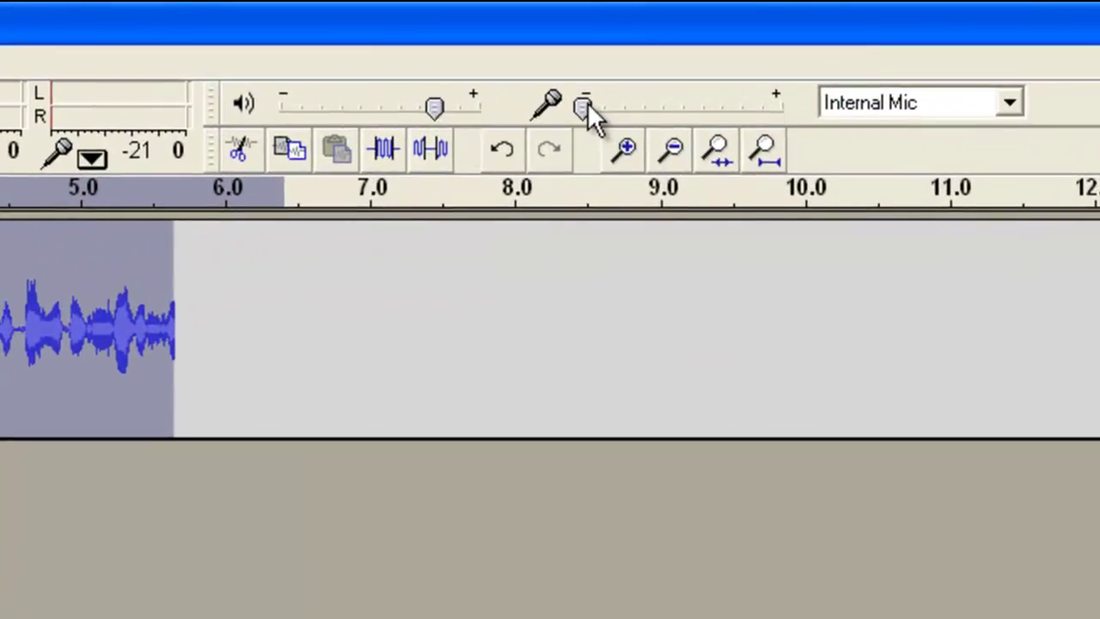
drag(583, 108, 531, 138)
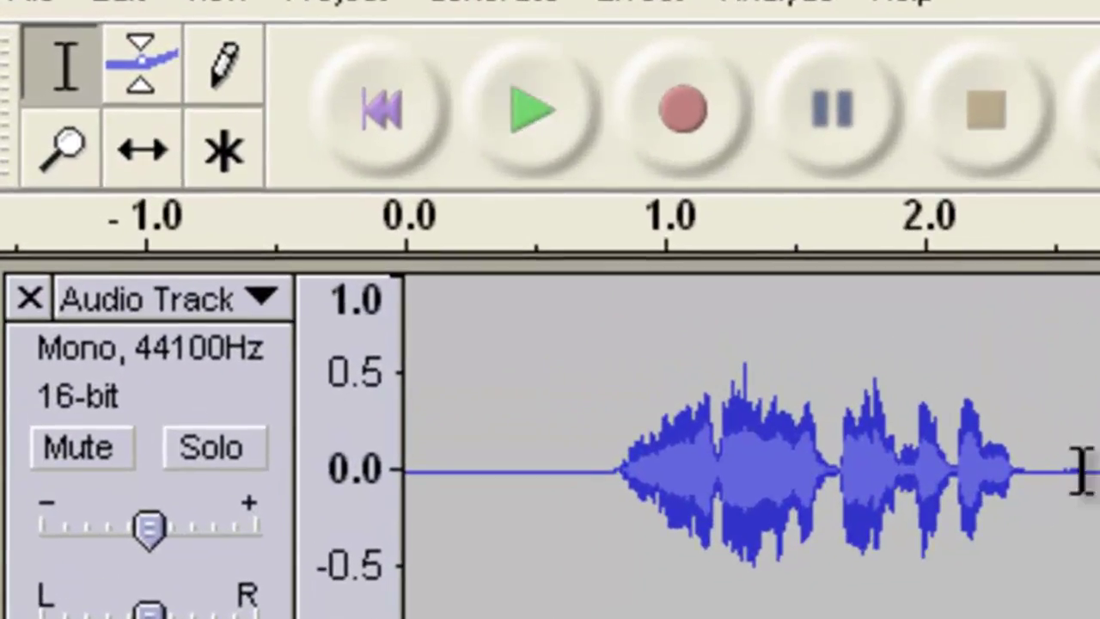
drag(589, 468, 1095, 455)
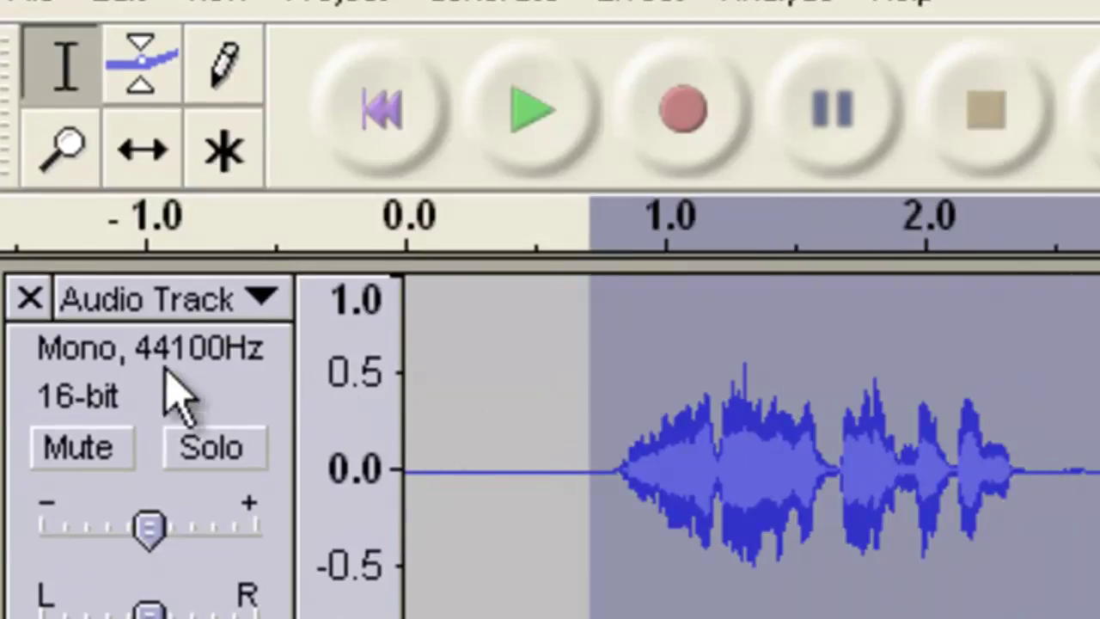
Delete the first take's track, record a new take of about 4.6 seconds, and review it
click(29, 299)
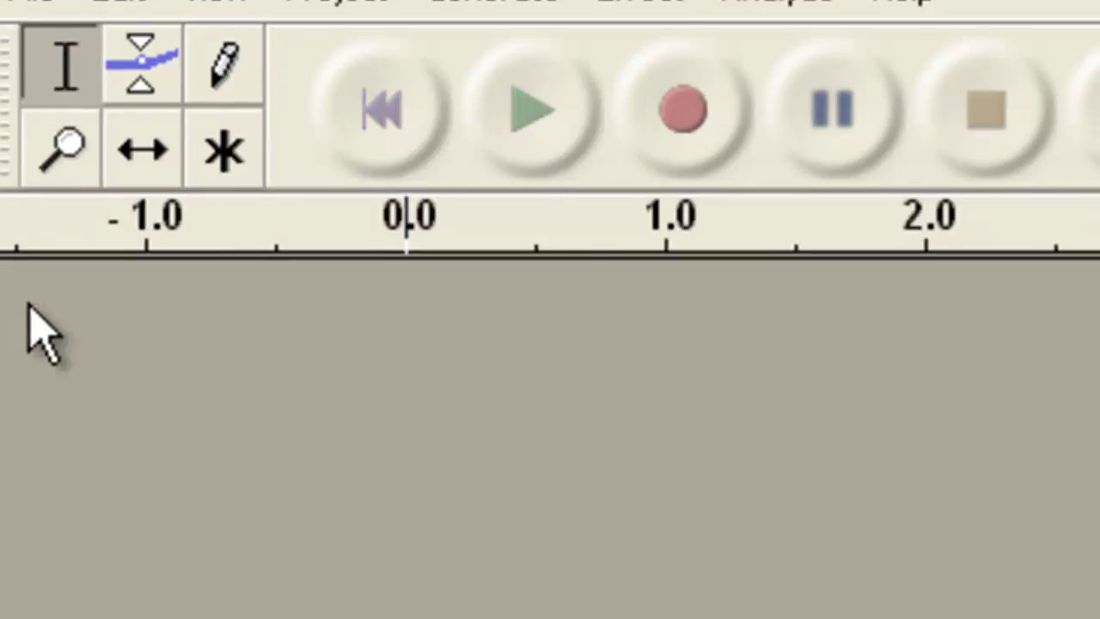
click(683, 110)
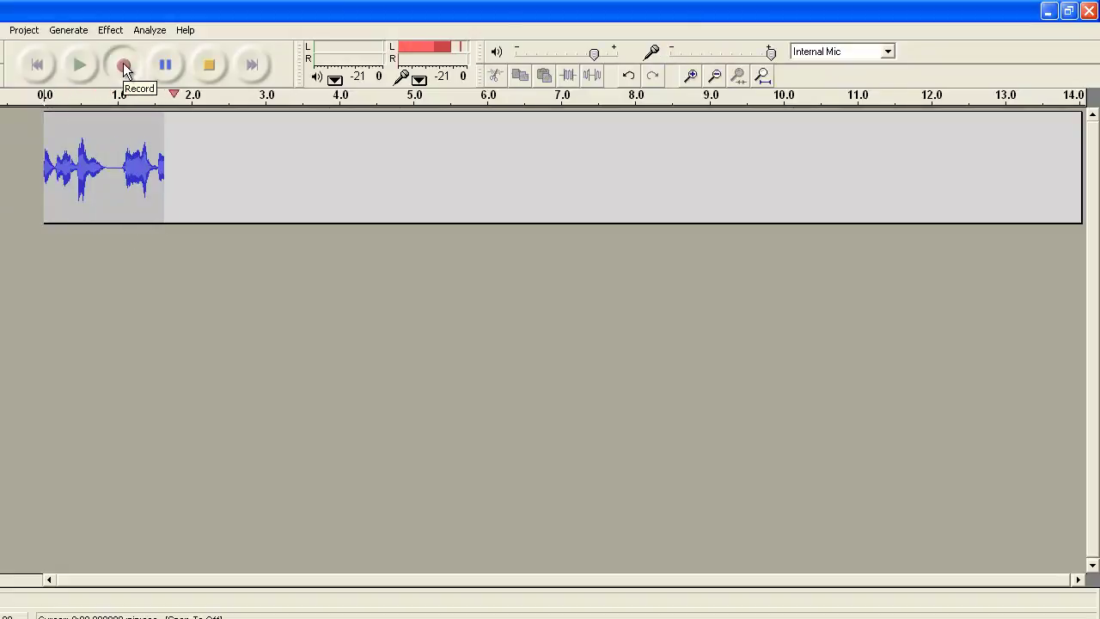
click(203, 74)
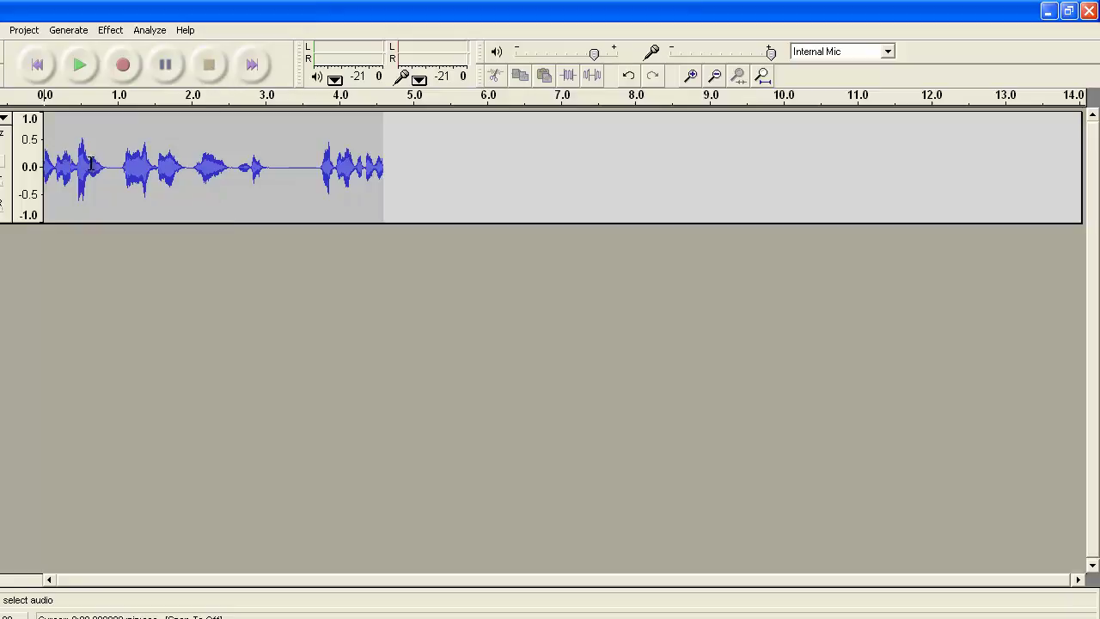
click(79, 66)
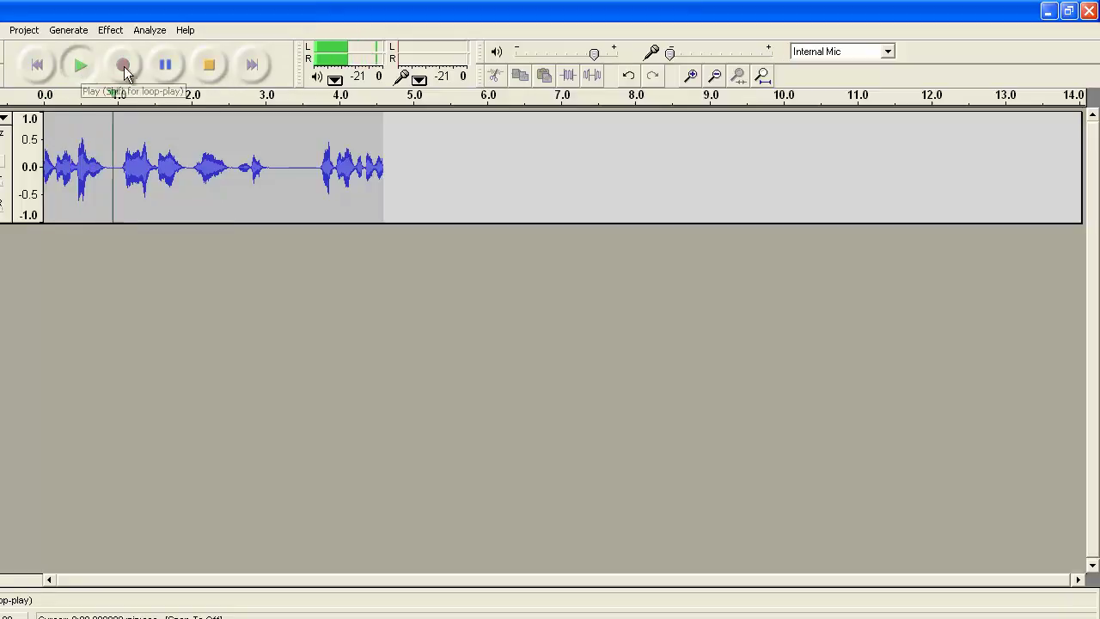
click(212, 72)
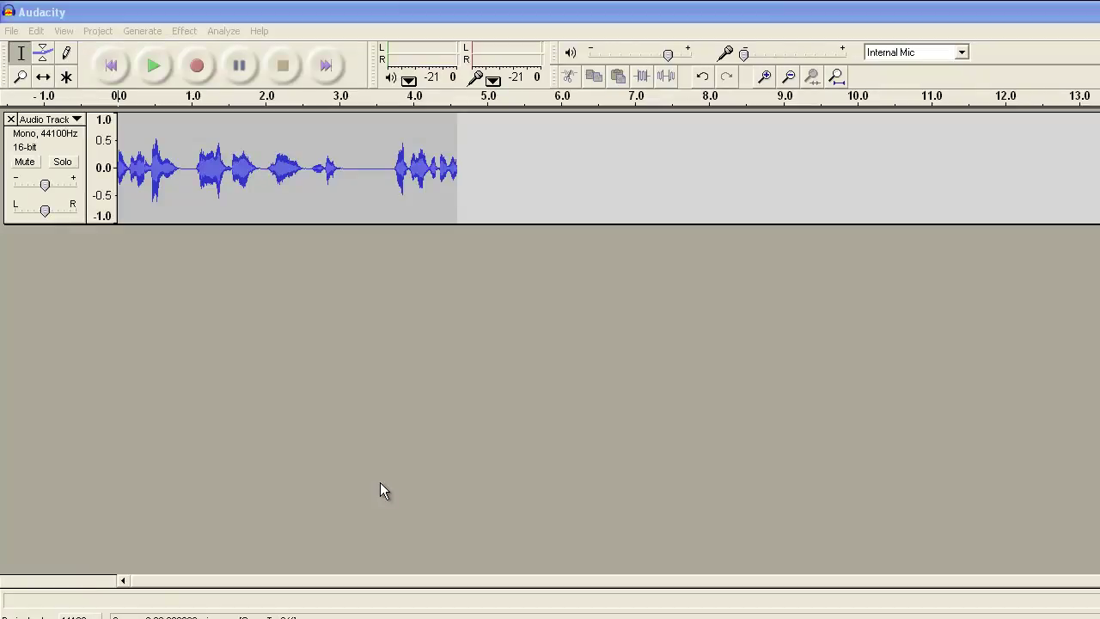
Export the audio as WAV named mrkadin to the Desktop, then minimize Audacity
click(19, 31)
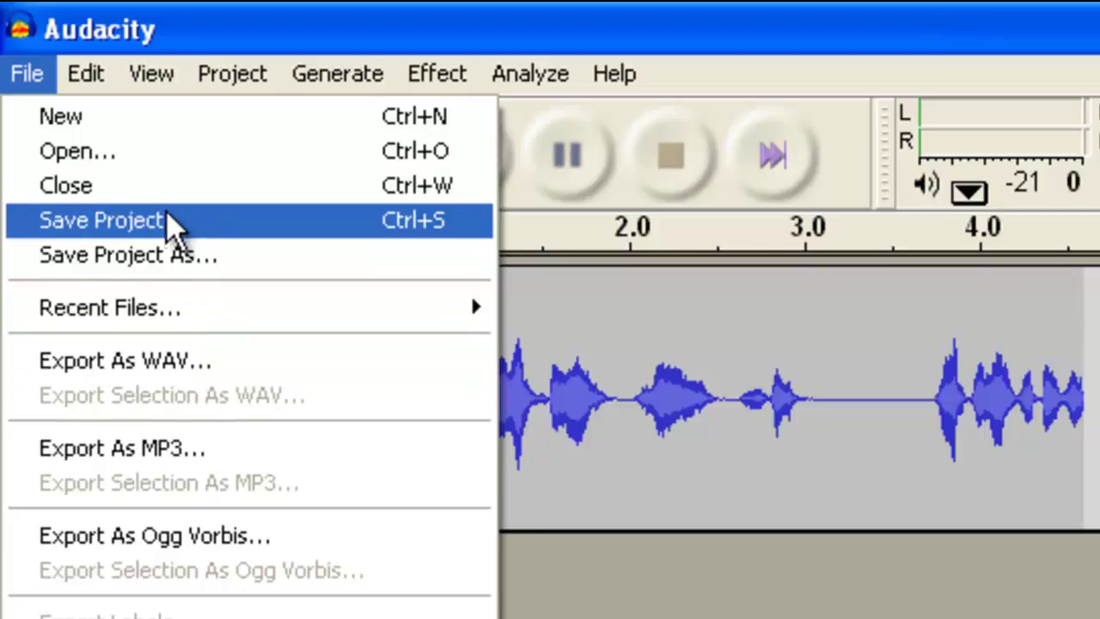
click(228, 378)
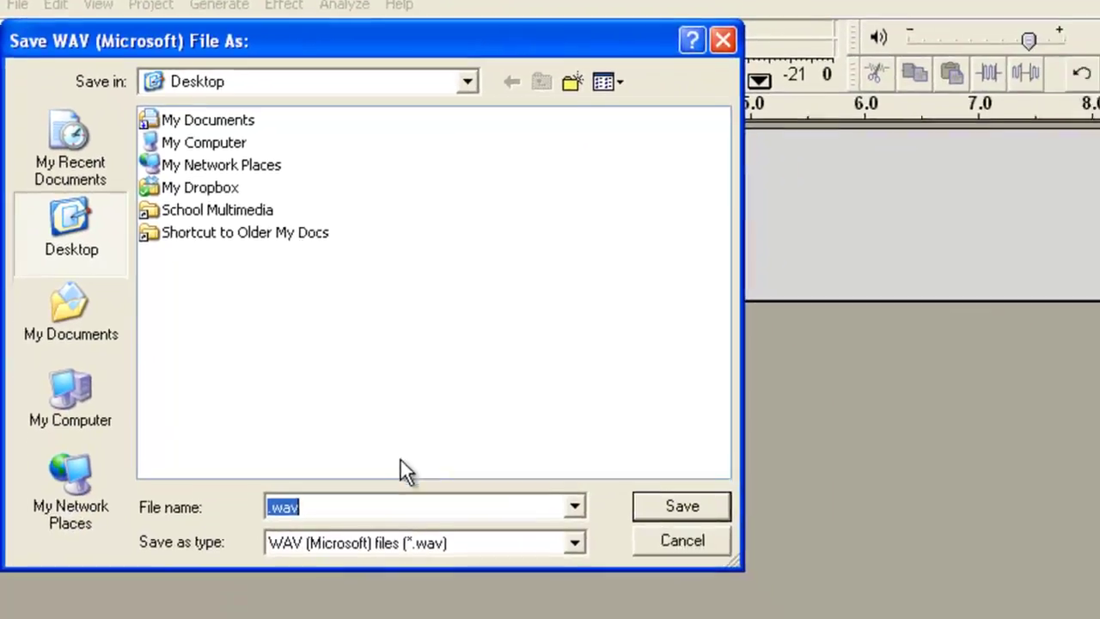
click(315, 475)
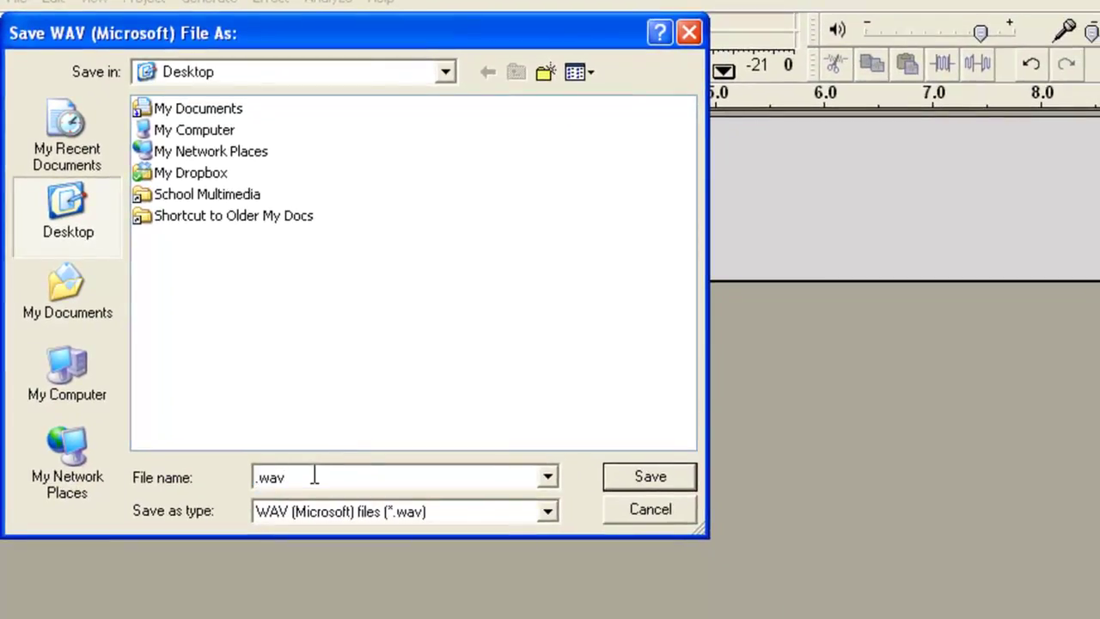
text(mrkadin)
key(Return)
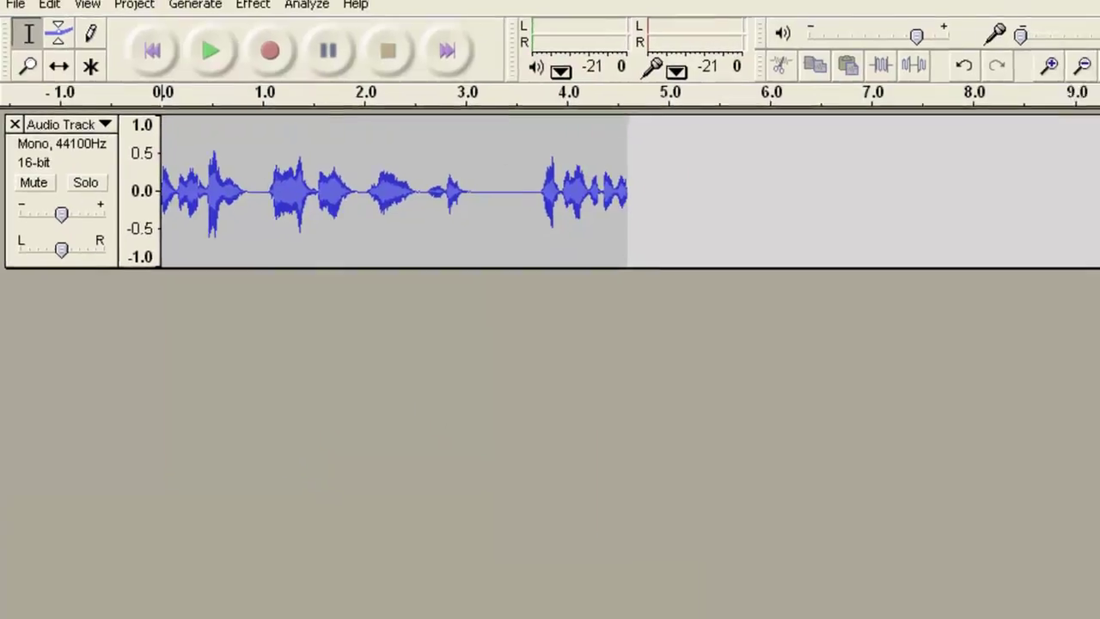
click(1098, 12)
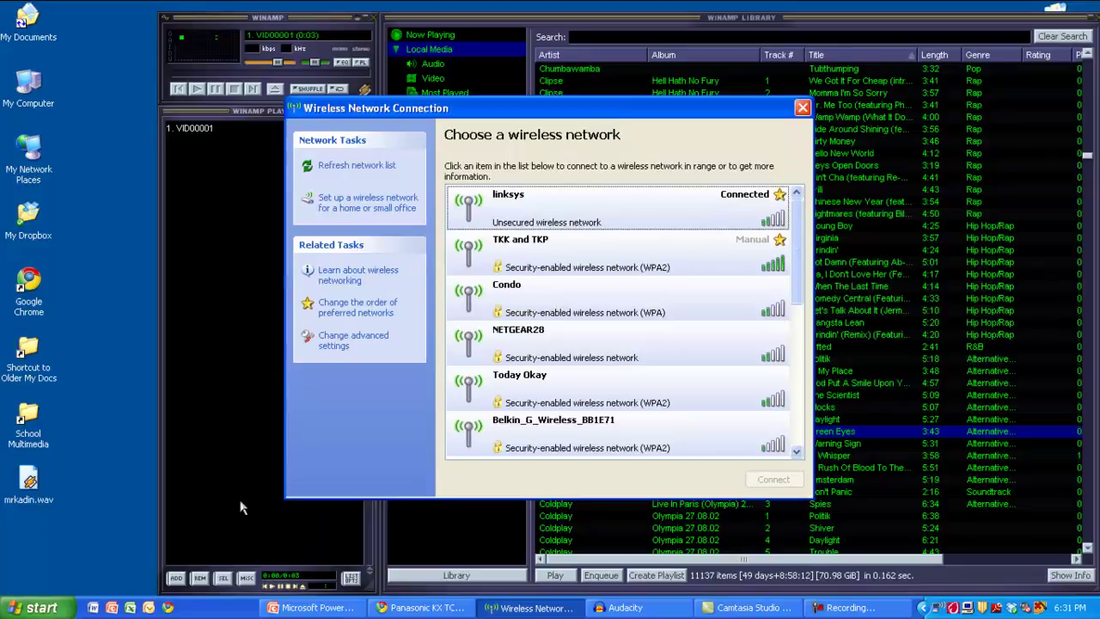
Minimize the headset product page window and launch Internet Explorer
click(417, 608)
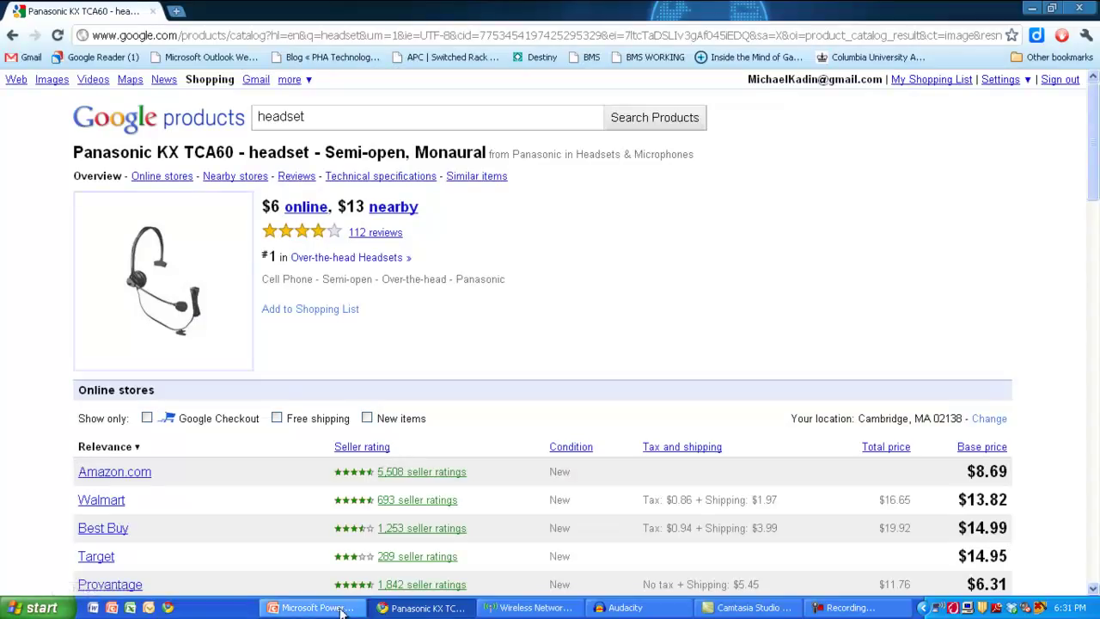
click(421, 608)
click(39, 607)
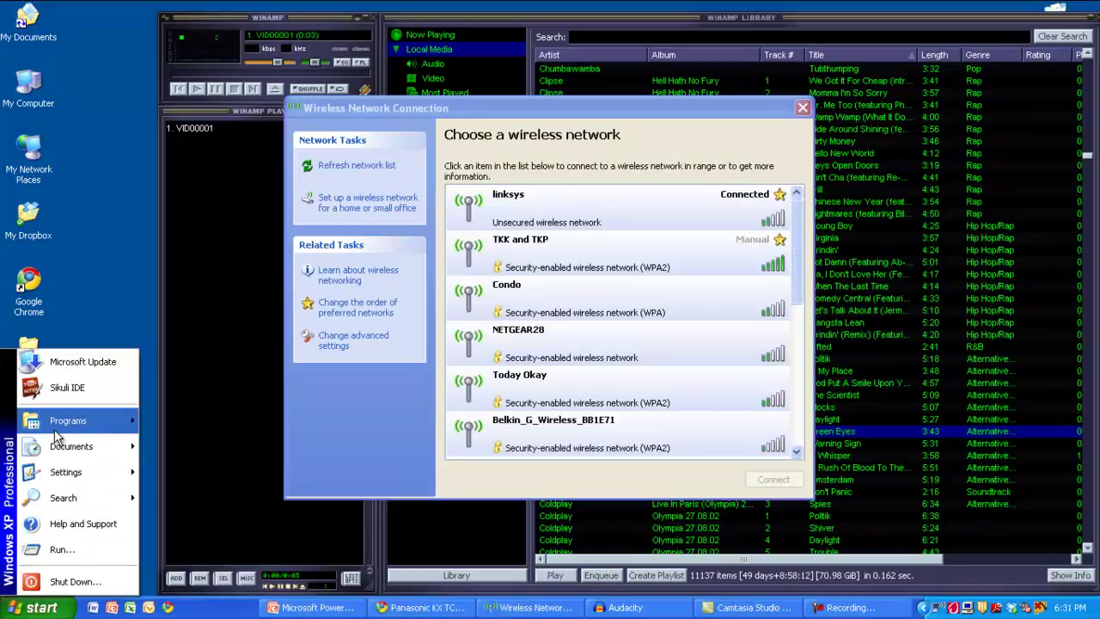
mouse_move(56, 429)
click(196, 506)
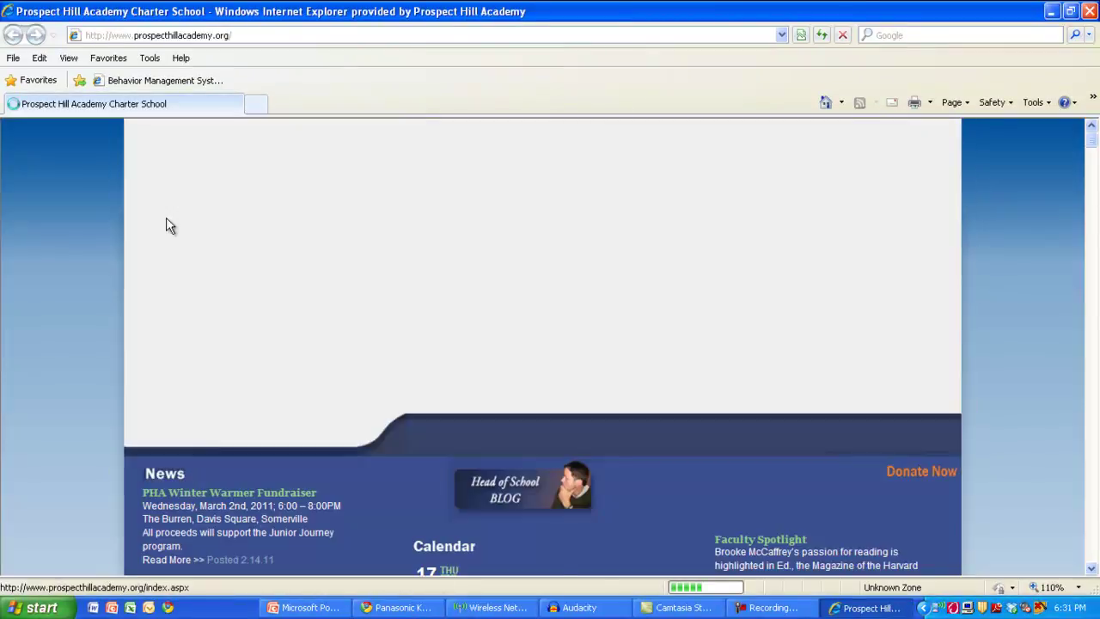
Go to phaspanish.wordpress.com in Internet Explorer
click(200, 35)
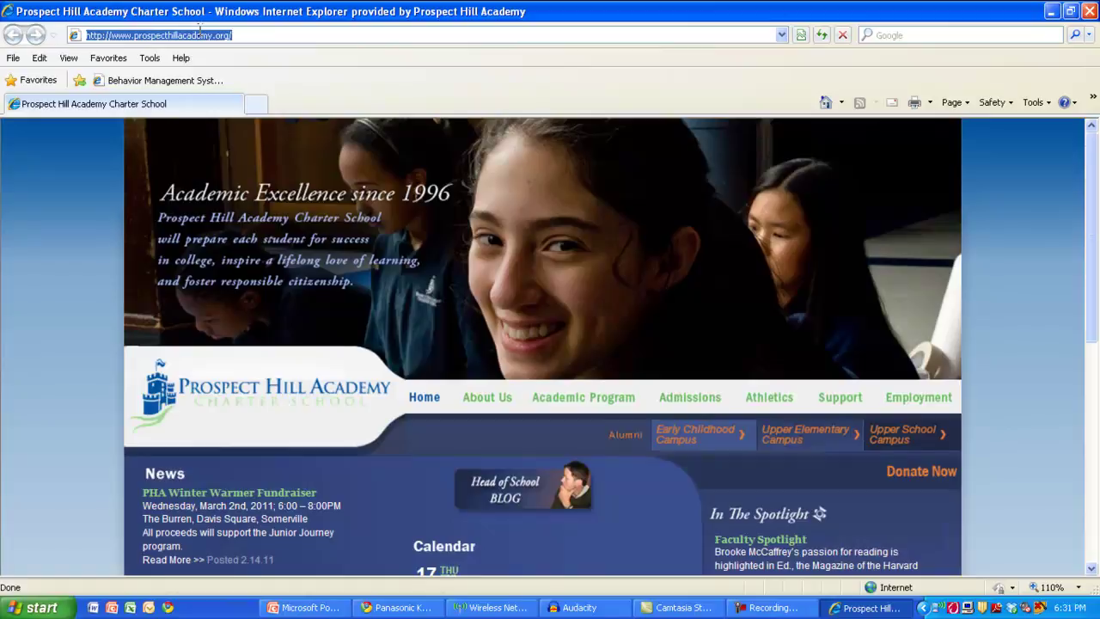
text(phaspanish.wo)
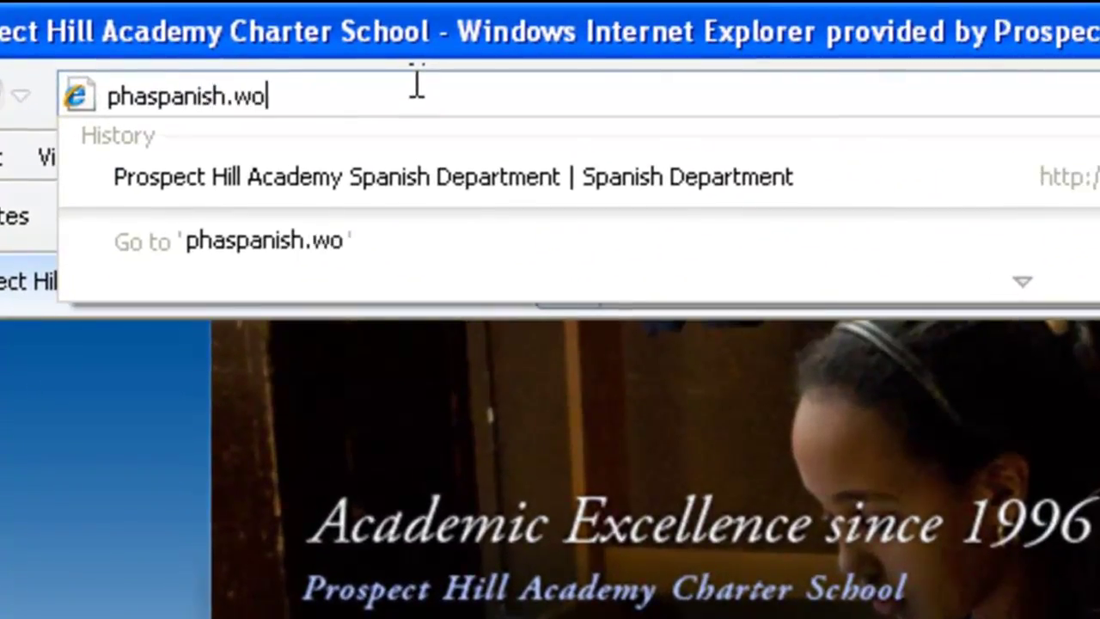
text(rdpress.com)
key(Return)
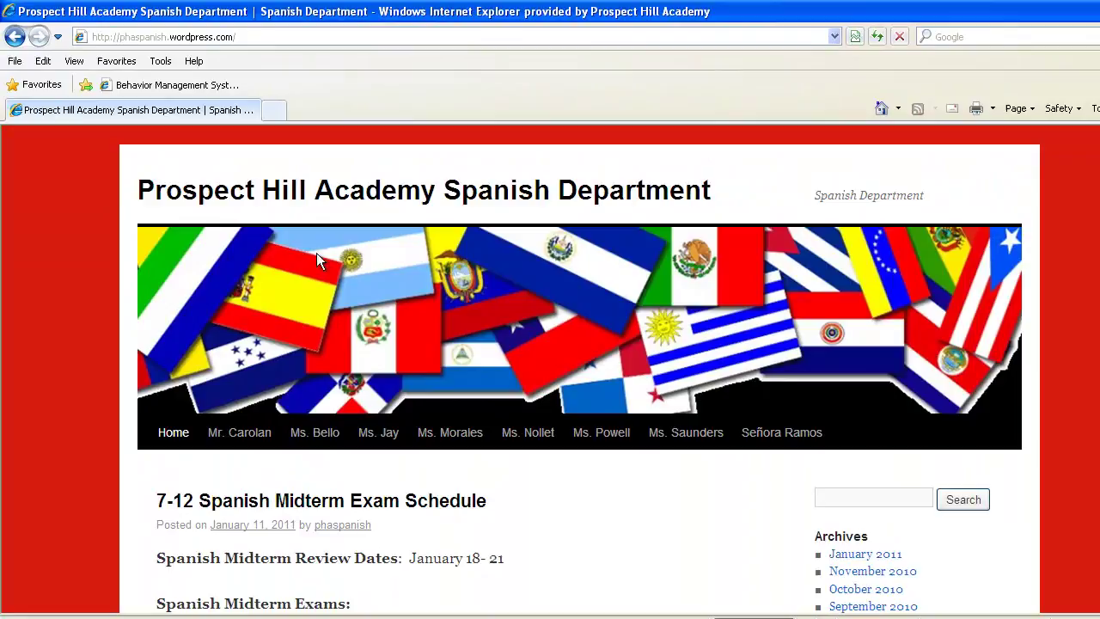
Scroll to the Audio Drop Box post and follow its link to the _SpanishAudio folder
scroll(375, 323, down, 3)
scroll(376, 316, down, 3)
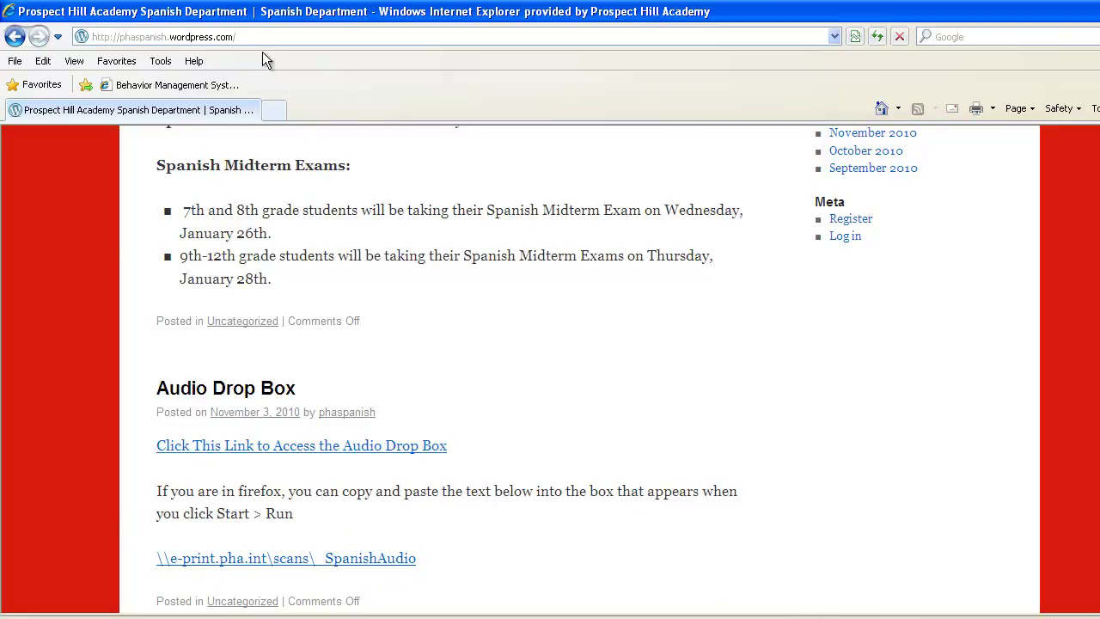
click(196, 448)
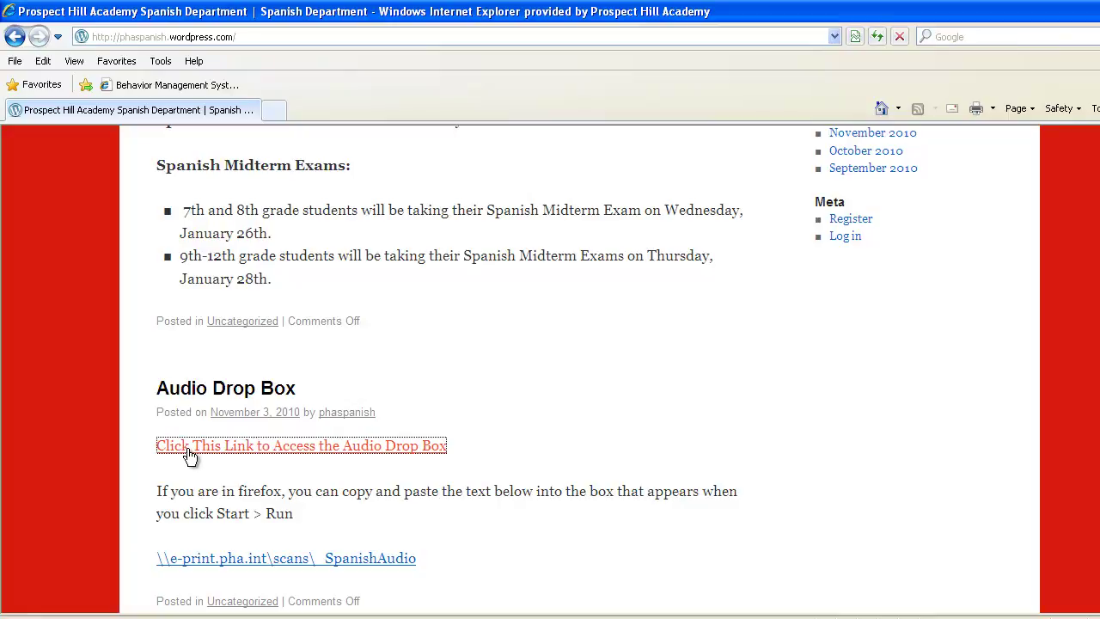
scroll(429, 320, down, 3)
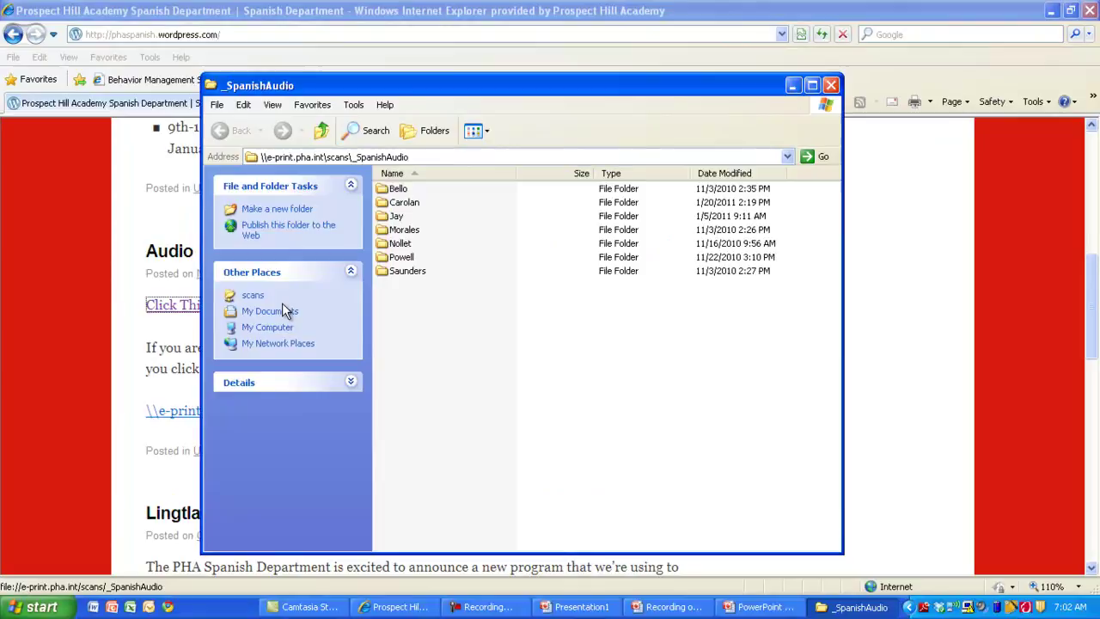
Move the _SpanishAudio window, minimize Internet Explorer, show the desktop, and bring back the slideshow
drag(445, 85, 516, 66)
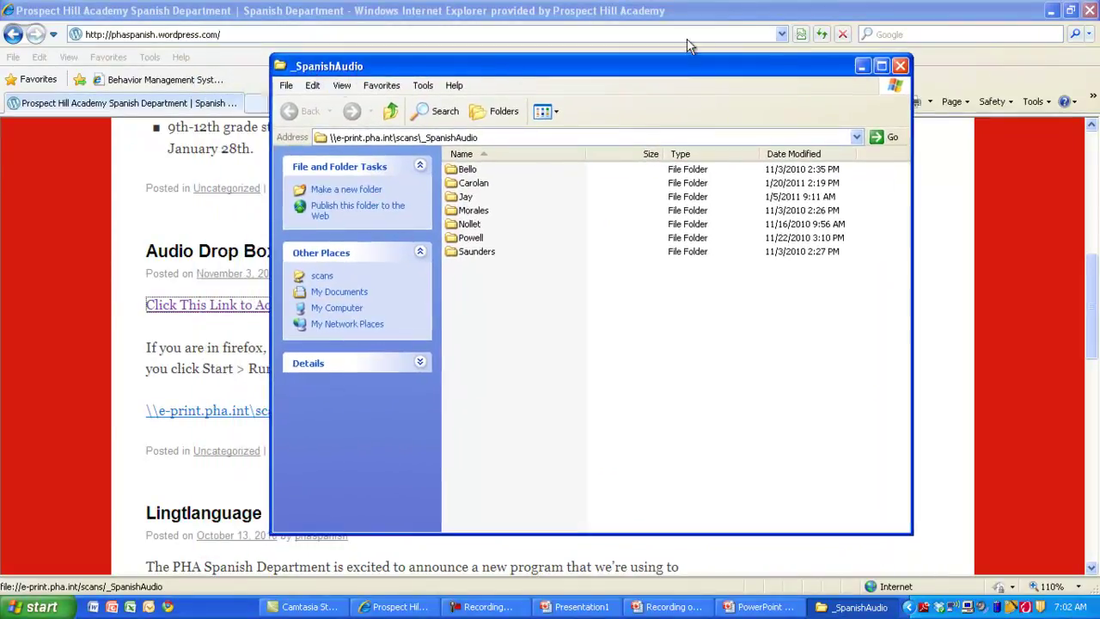
click(755, 9)
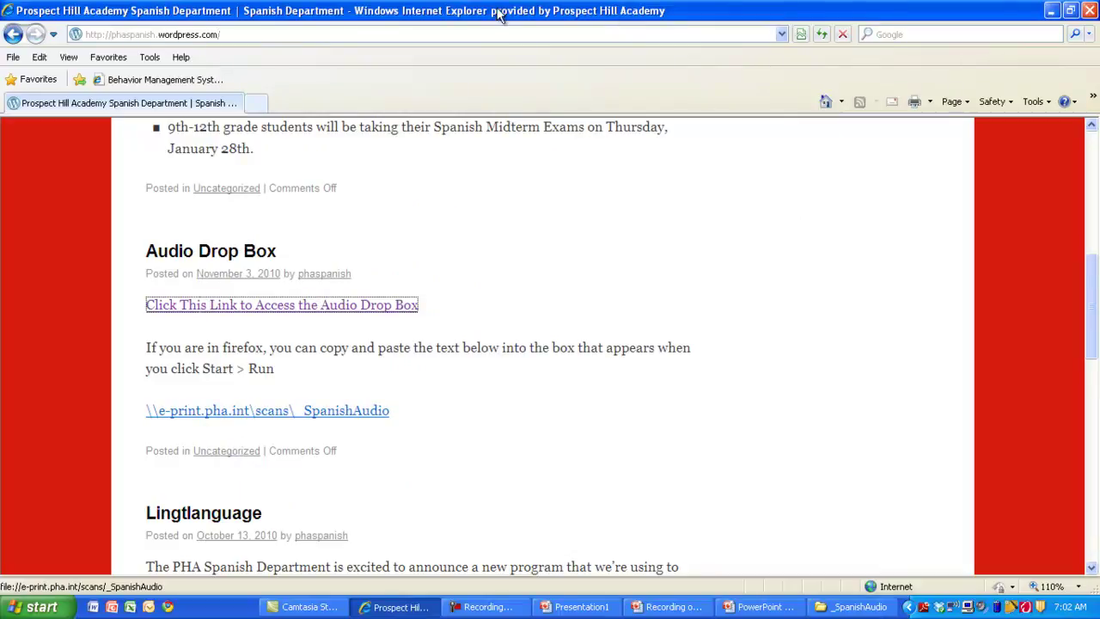
click(1051, 11)
key(super+d)
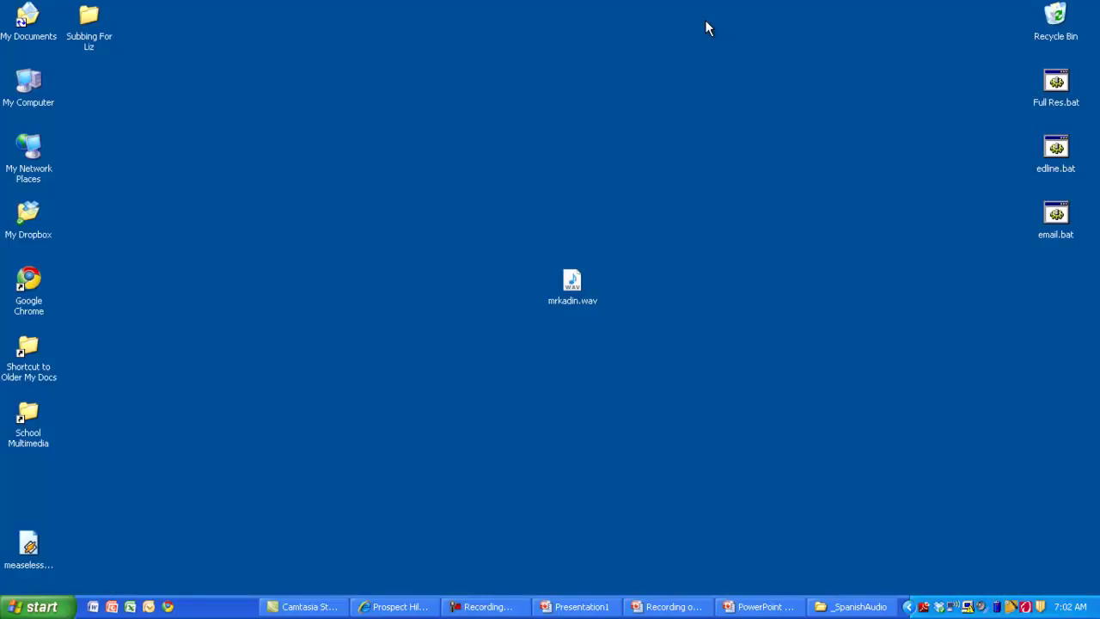
click(852, 606)
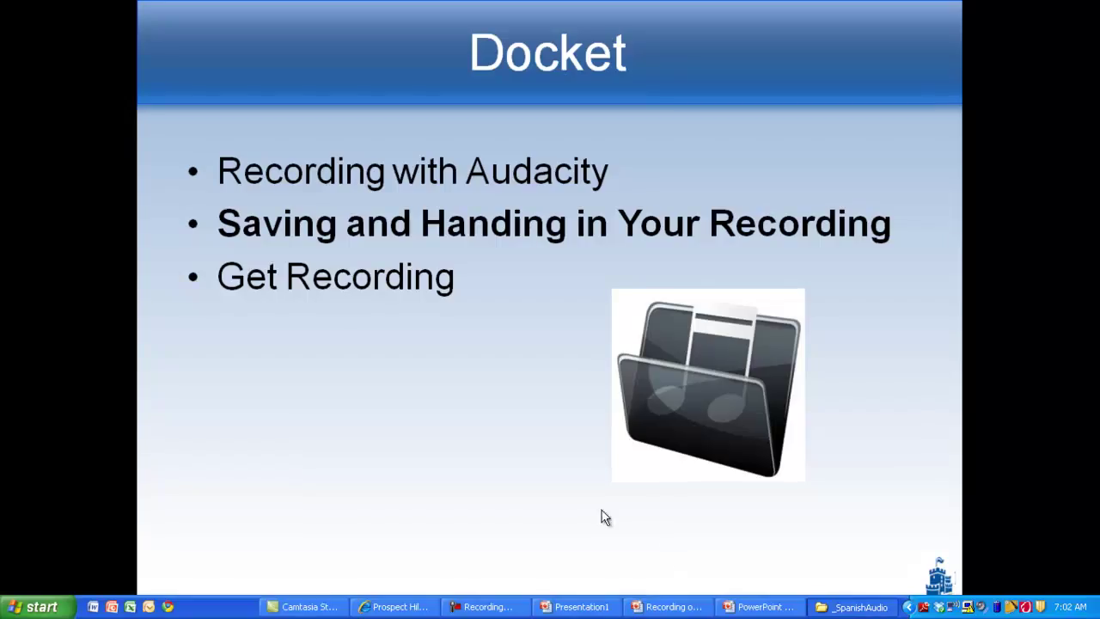
click(960, 58)
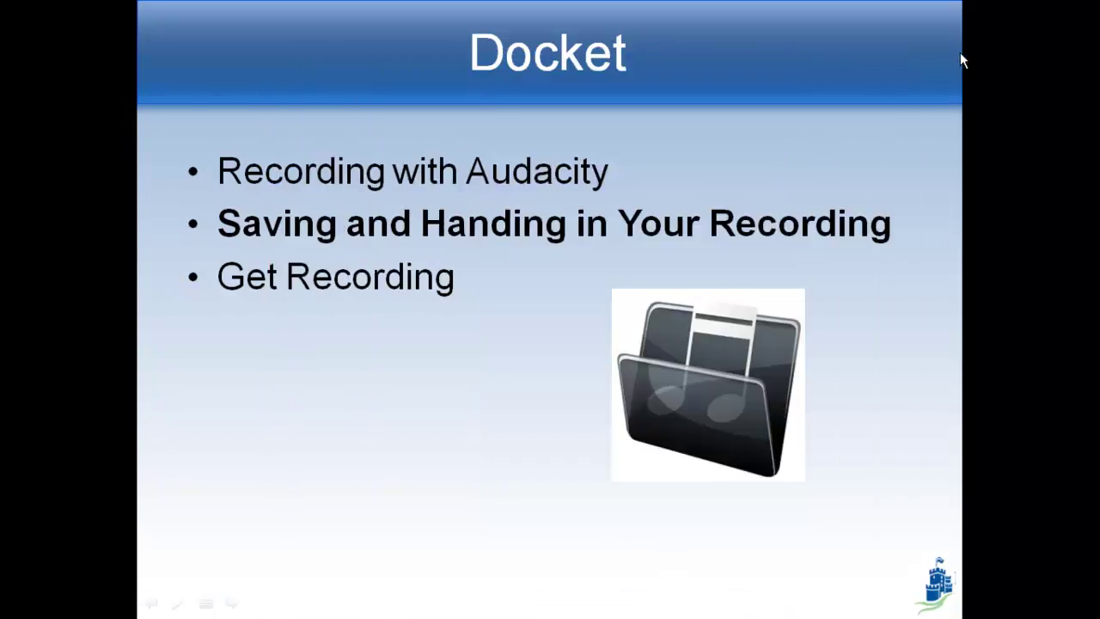
Exit the slideshow, open the Nollet folder, and drag mrkadin.wav from the desktop into it
key(Escape)
drag(756, 66, 364, 62)
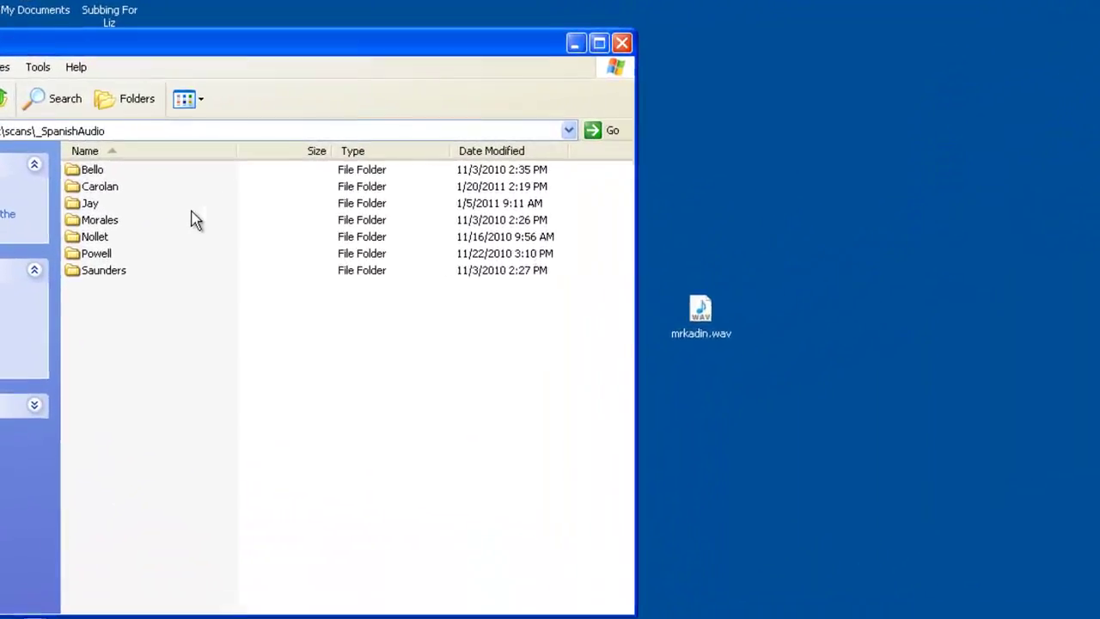
double_click(111, 257)
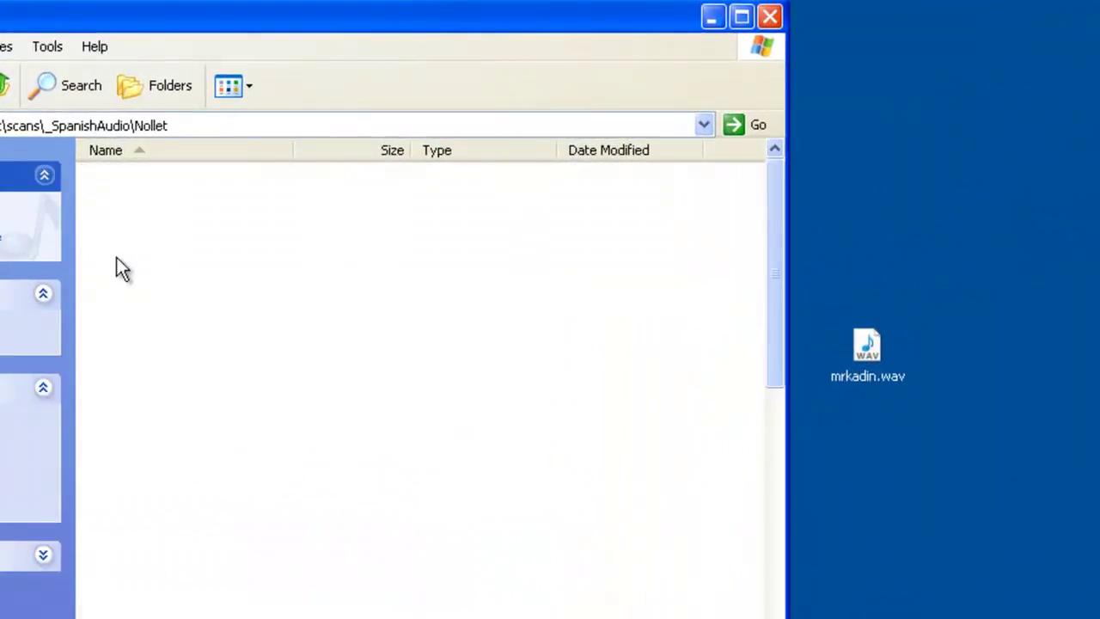
drag(872, 354, 528, 377)
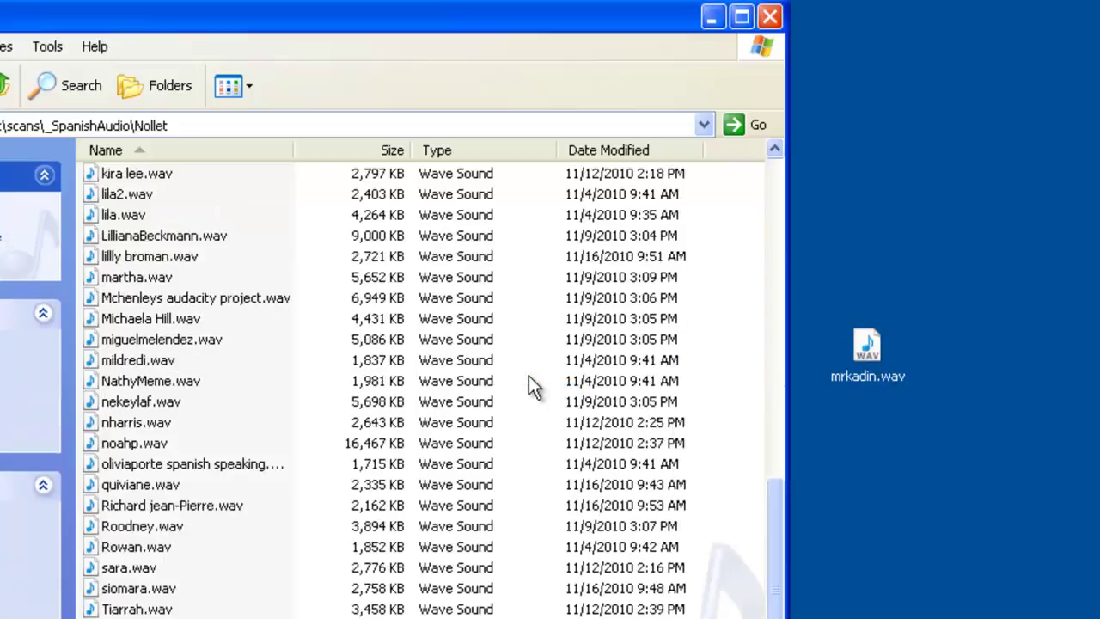